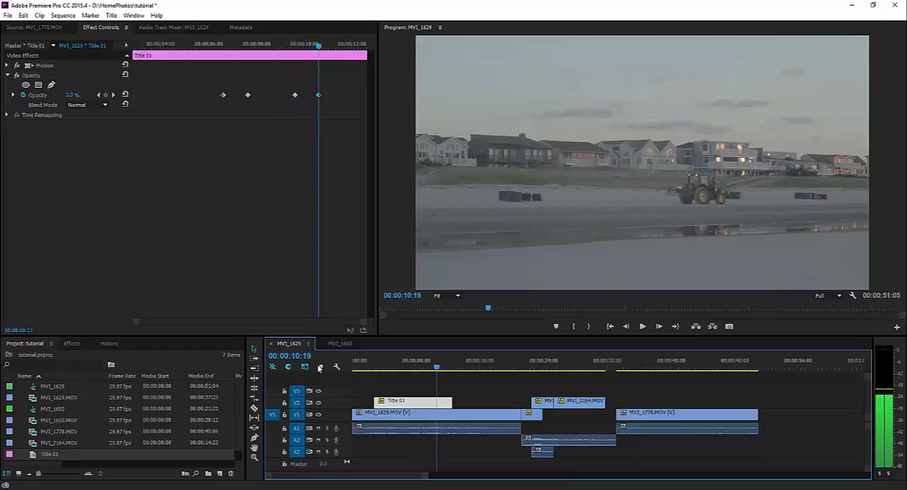
Stop playback and set the sequence's out point at 00:00:11:06, just after the title fades out
{"action": "key", "text": "space"}
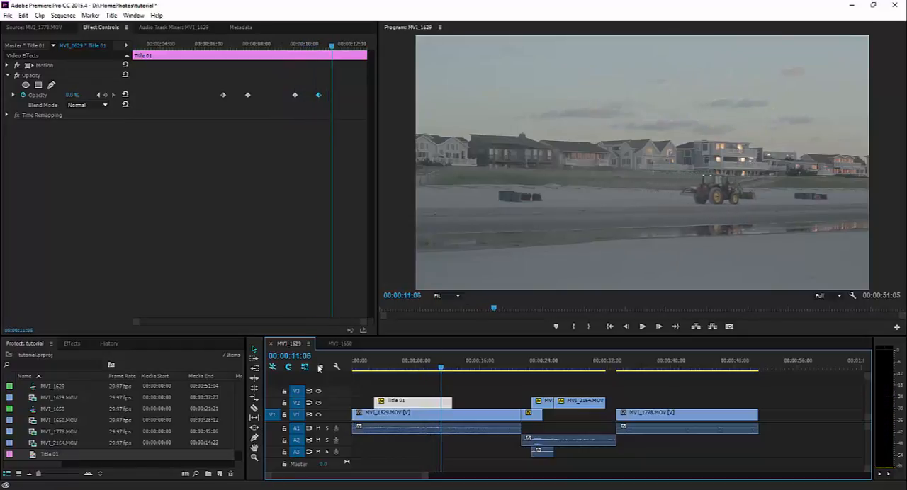
{"action": "right_click", "coordinate": [441, 361]}
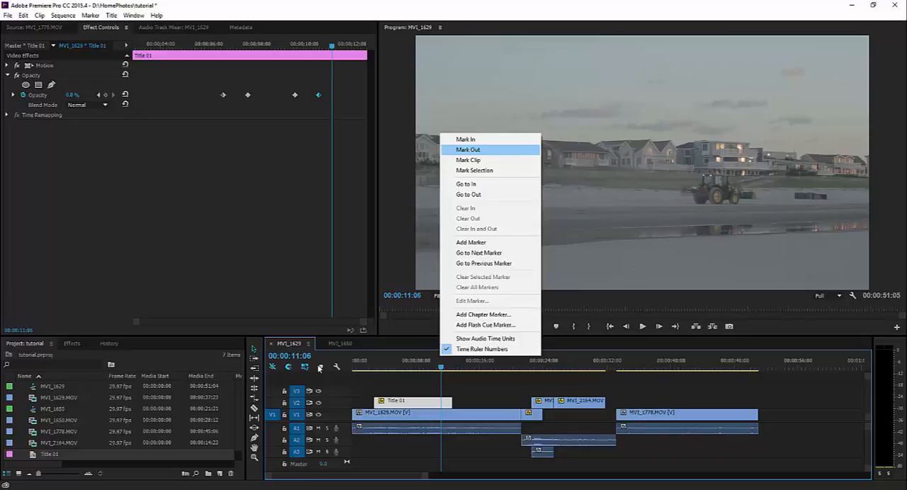
{"action": "left_click_drag", "start_coordinate": [386, 361], "coordinate": [424, 361]}
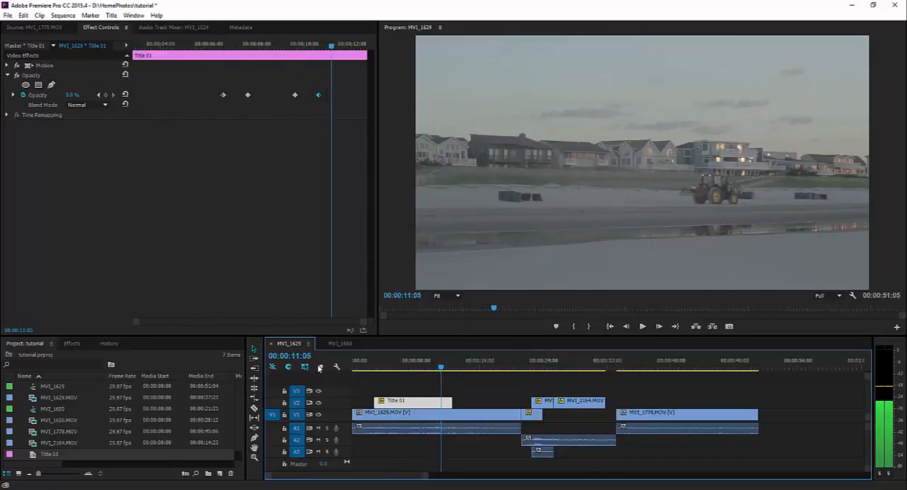
{"action": "right_click", "coordinate": [441, 361]}
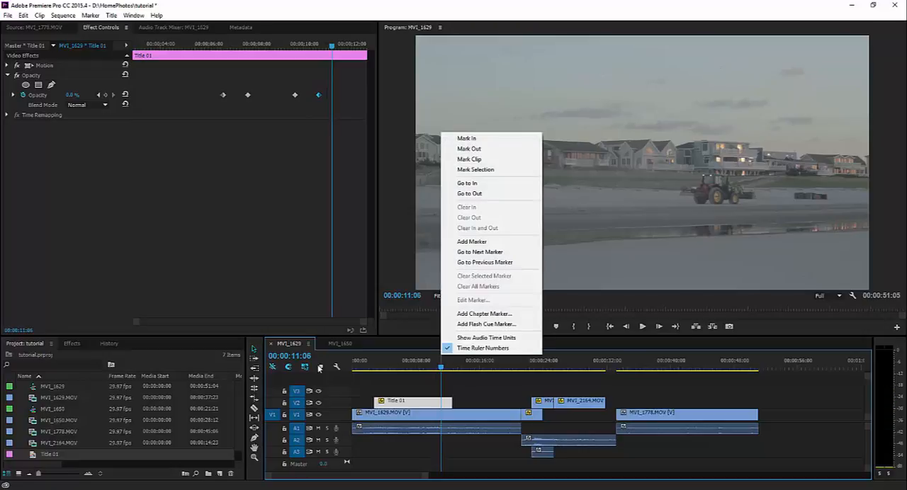
{"action": "left_click", "coordinate": [469, 149]}
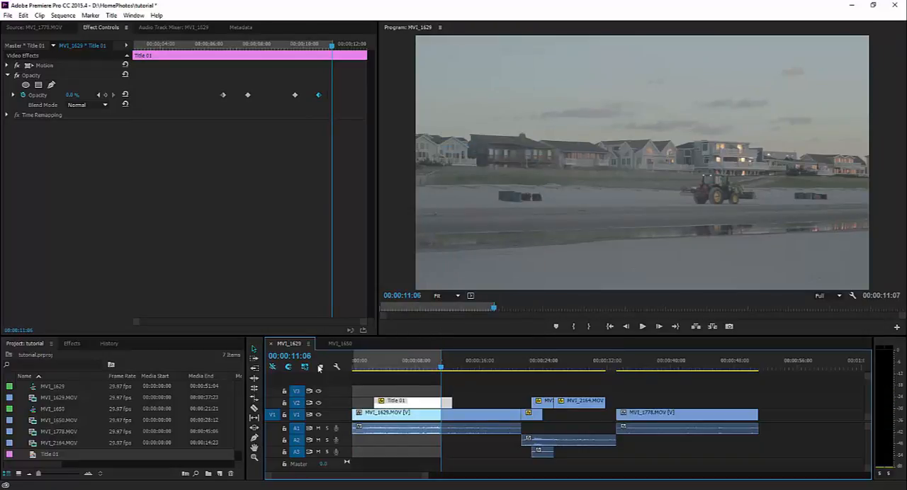
Play the marked range backward and forward around the title's fade-out to review the section for export
{"action": "key", "text": "space"}
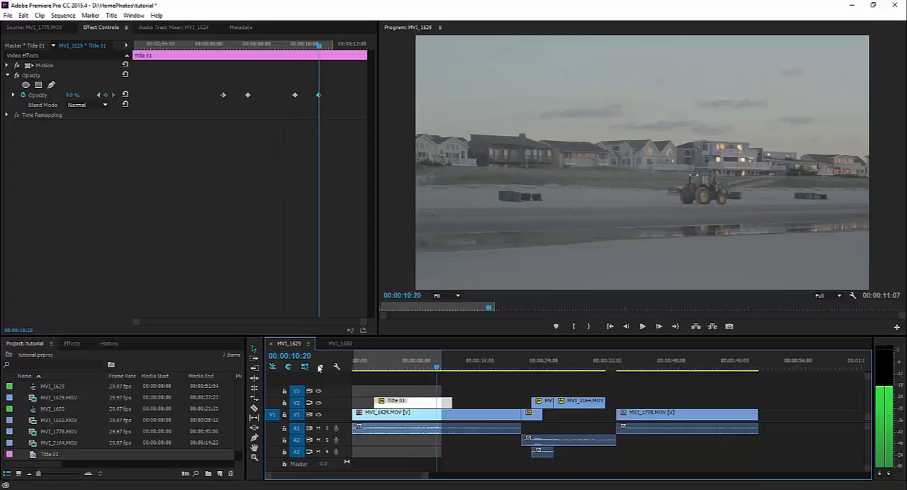
{"action": "key", "text": "space"}
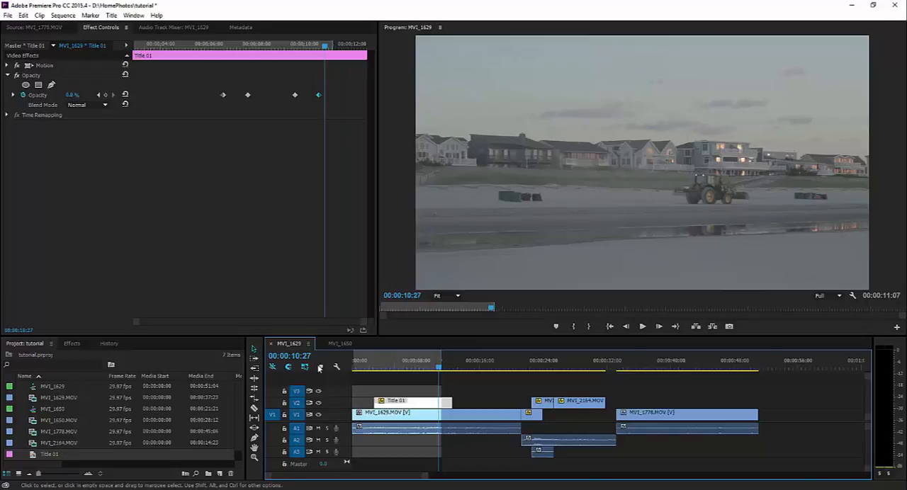
{"action": "key", "text": "j"}
{"action": "key", "text": "j"}
{"action": "key", "text": "j"}
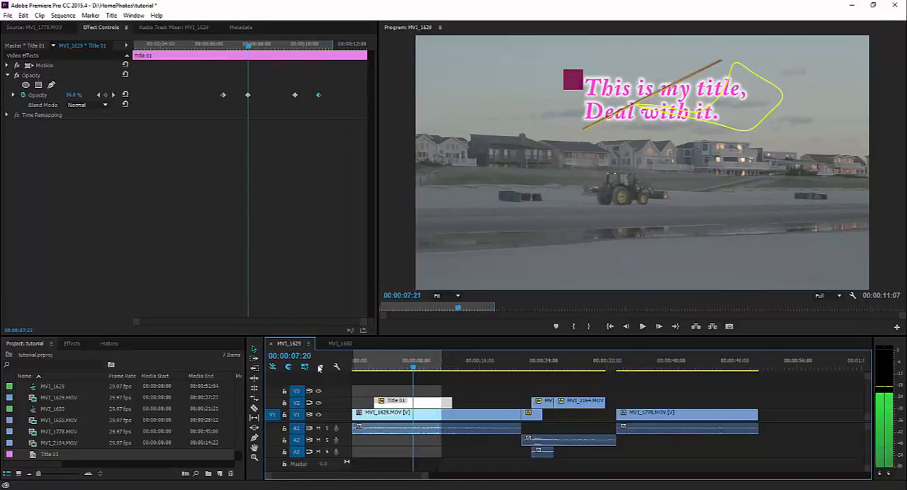
{"action": "key", "text": "l"}
{"action": "key", "text": "l"}
{"action": "key", "text": "l"}
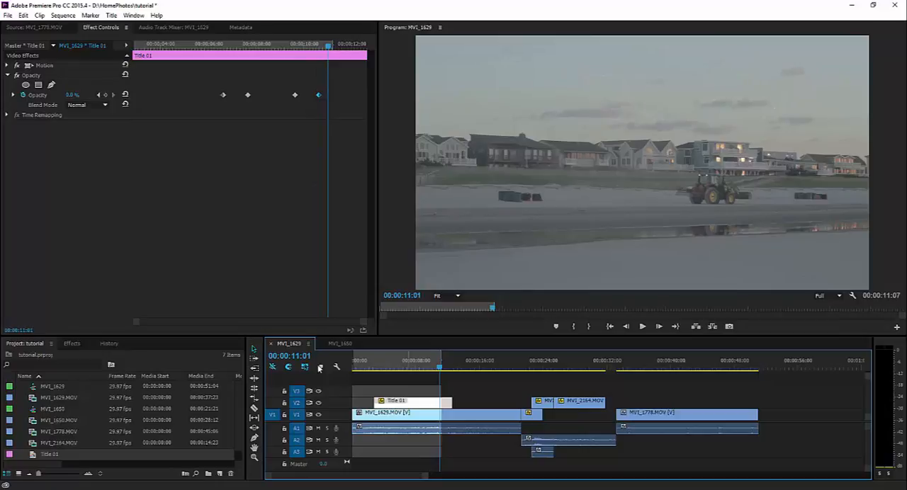
{"action": "key", "text": "alt+f"}
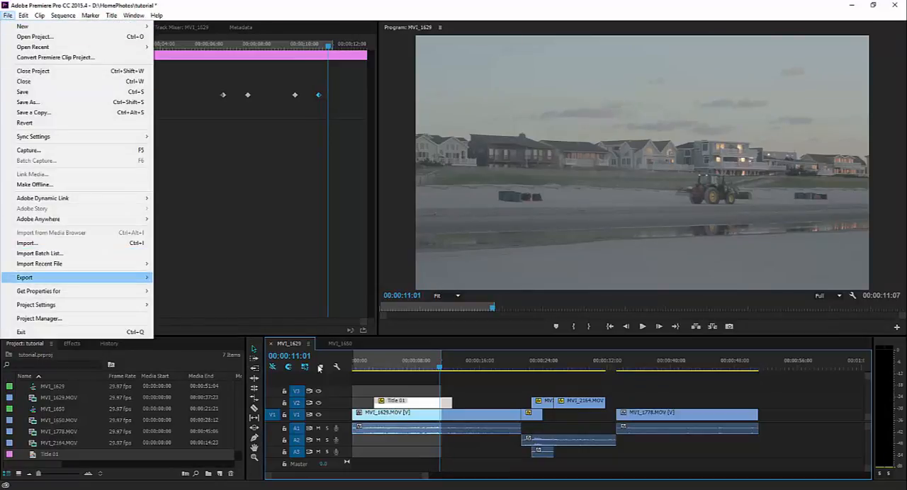
{"action": "mouse_move", "coordinate": [42, 278]}
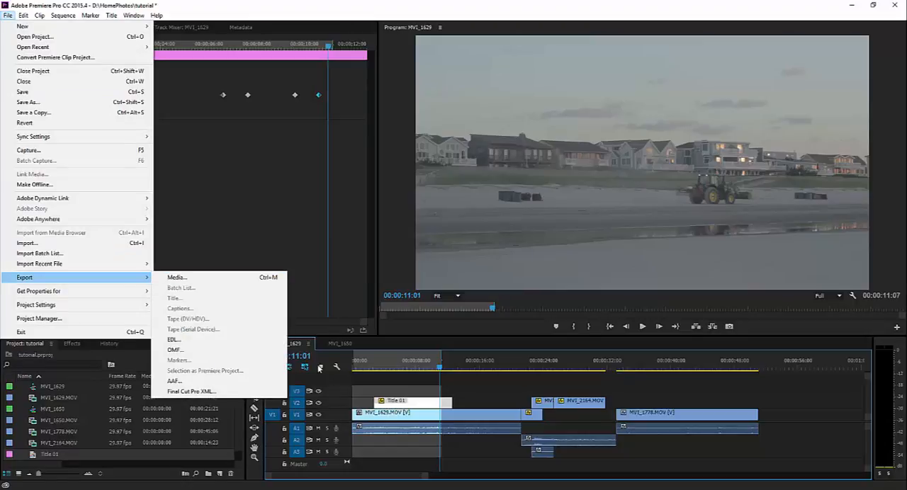
{"action": "left_click", "coordinate": [489, 394]}
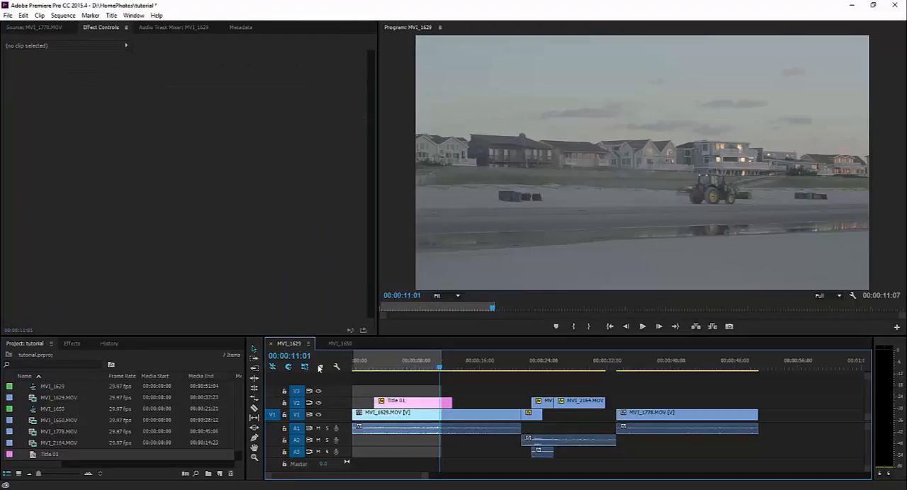
Move the playhead to 00:00:10:10, where the title is partly faded, and save the project
{"action": "left_click_drag", "start_coordinate": [439, 366], "coordinate": [435, 366]}
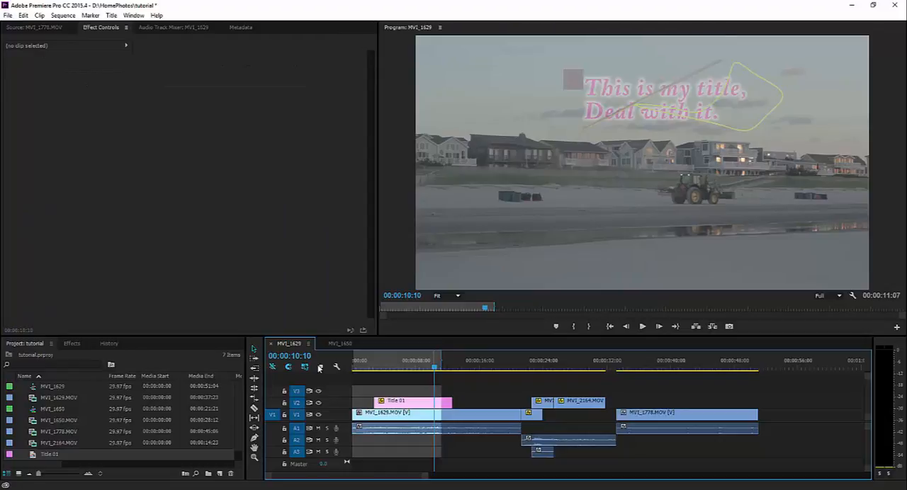
{"action": "key", "text": "ctrl+s"}
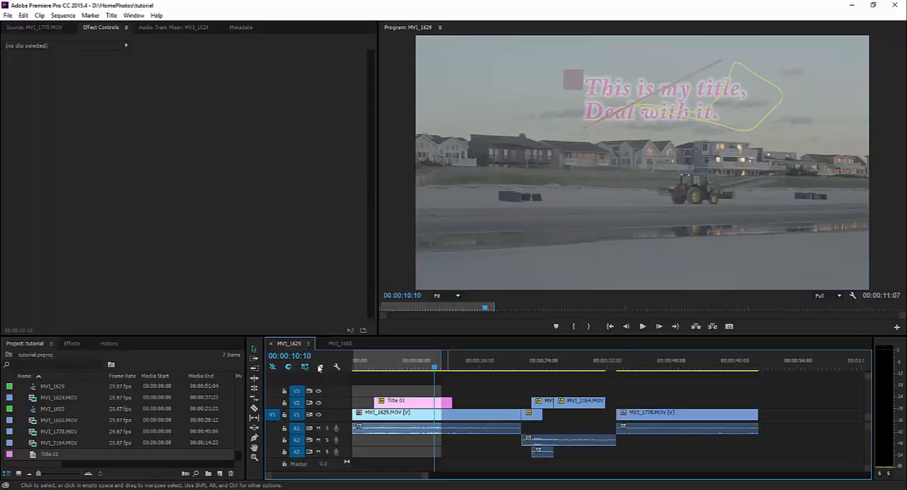
{"action": "key", "text": "ctrl+s"}
Open the media export settings for the marked sequence range and choose the H.264 format
{"action": "left_click", "coordinate": [8, 16]}
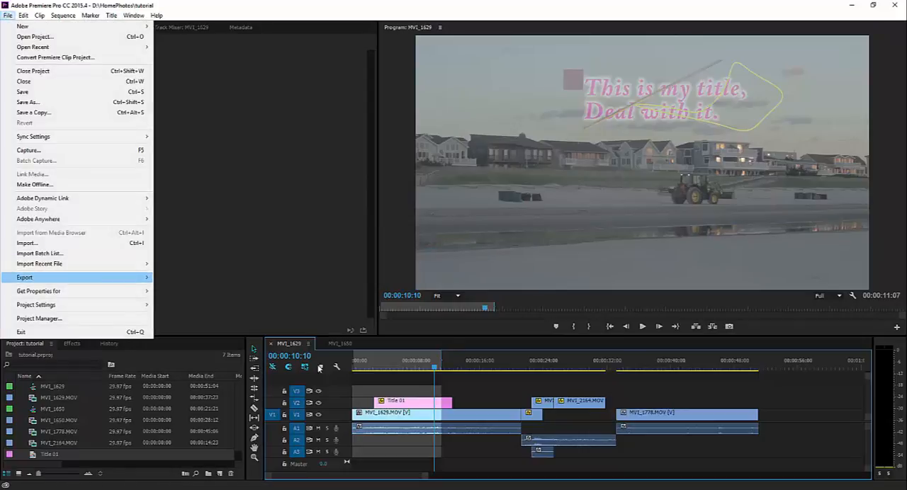
{"action": "mouse_move", "coordinate": [25, 278]}
{"action": "left_click", "coordinate": [176, 277]}
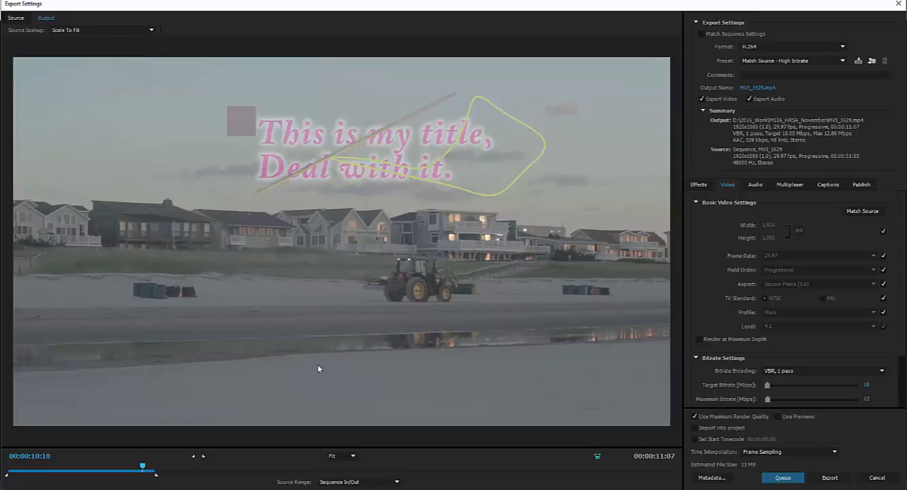
{"action": "left_click", "coordinate": [793, 47]}
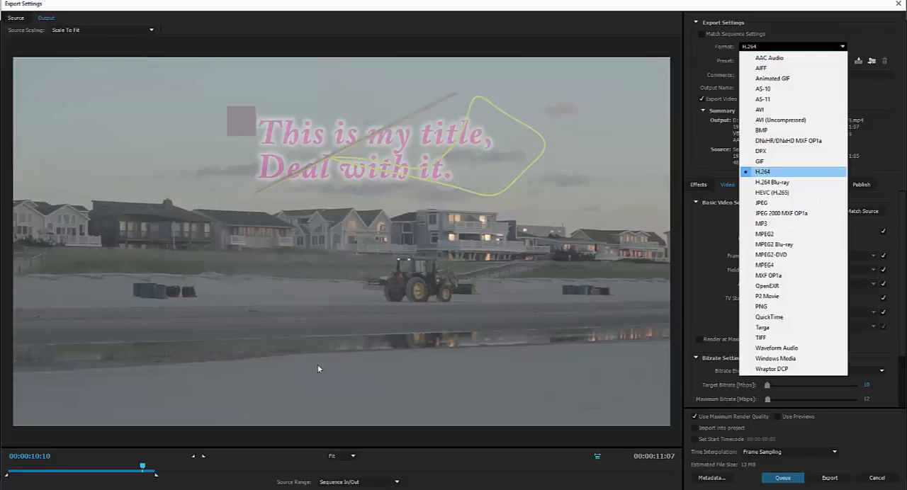
{"action": "left_click", "coordinate": [793, 171]}
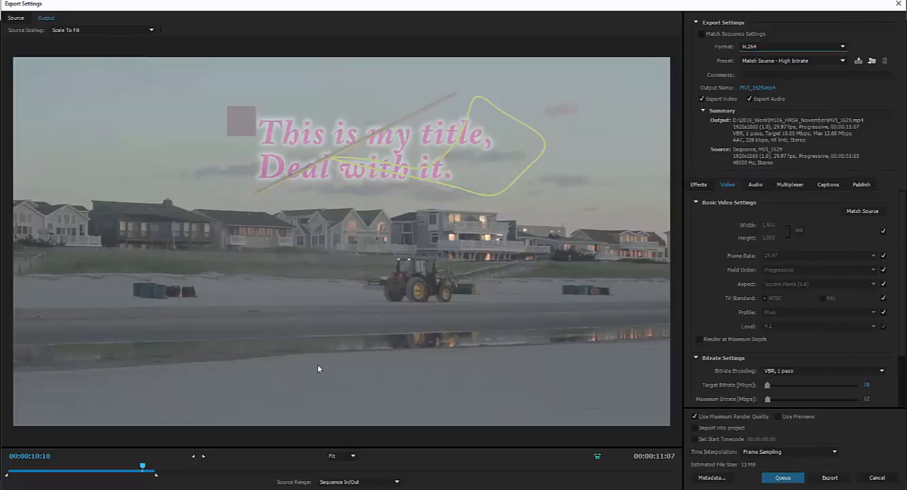
Set the export's target bitrate to 280 Mbps and raise its maximum bitrate
{"action": "scroll", "coordinate": [793, 297], "scroll_direction": "down", "scroll_amount": 3}
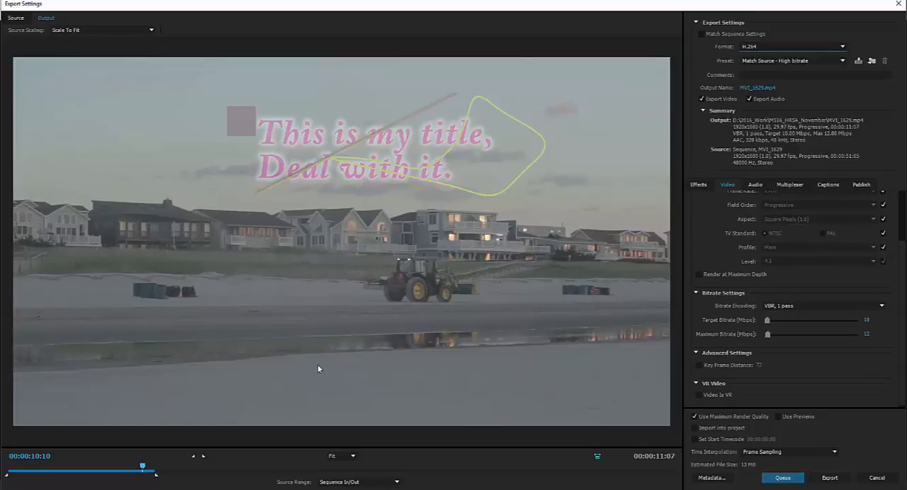
{"action": "scroll", "coordinate": [794, 298], "scroll_direction": "down", "scroll_amount": 1}
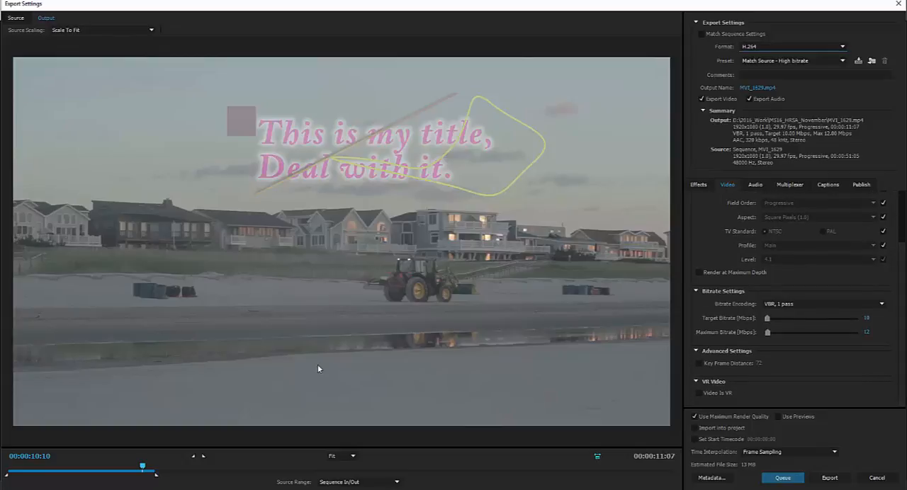
{"action": "left_click", "coordinate": [866, 318]}
{"action": "type", "text": "280"}
{"action": "key", "text": "Return"}
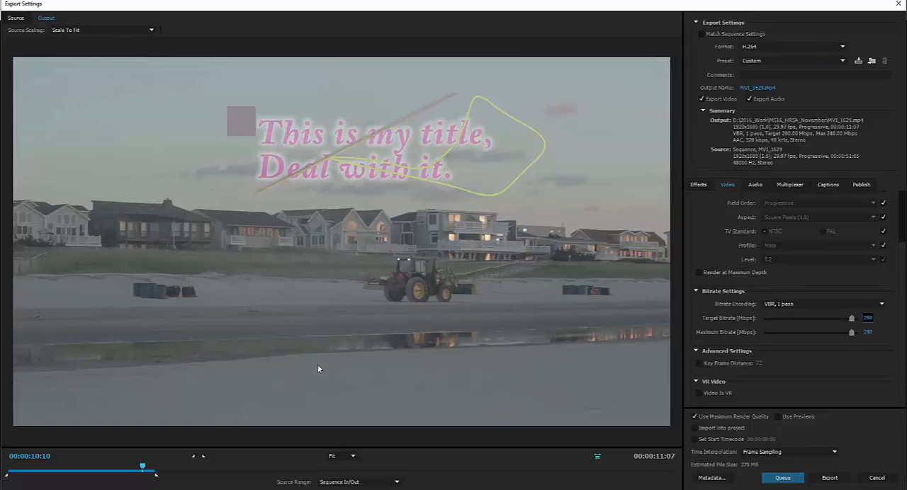
{"action": "left_click_drag", "start_coordinate": [852, 332], "coordinate": [857, 332]}
Set the export's target bitrate to 2 Mbps and its maximum bitrate to 3 Mbps
{"action": "left_click", "coordinate": [866, 318]}
{"action": "type", "text": "2"}
{"action": "key", "text": "Return"}
{"action": "left_click", "coordinate": [867, 333]}
{"action": "type", "text": "3"}
{"action": "key", "text": "Return"}
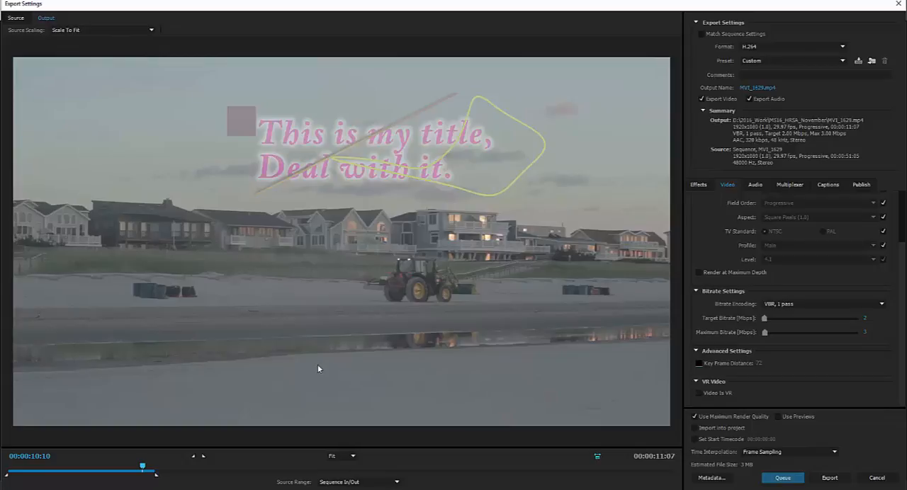
Stop matching the frame size to the source and halve the output width from 1920, giving 960 x 540
{"action": "scroll", "coordinate": [793, 298], "scroll_direction": "up", "scroll_amount": 3}
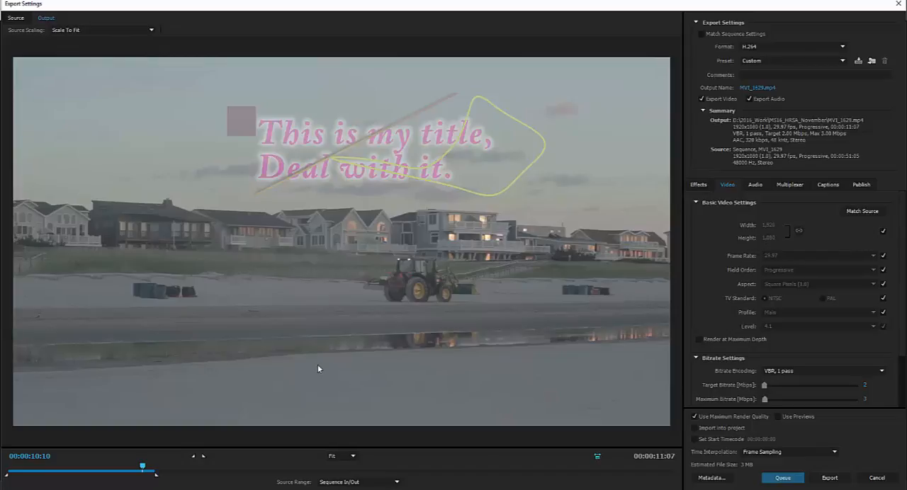
{"action": "left_click", "coordinate": [882, 231]}
{"action": "left_click", "coordinate": [769, 225]}
{"action": "type", "text": "1920/2"}
{"action": "key", "text": "Return"}
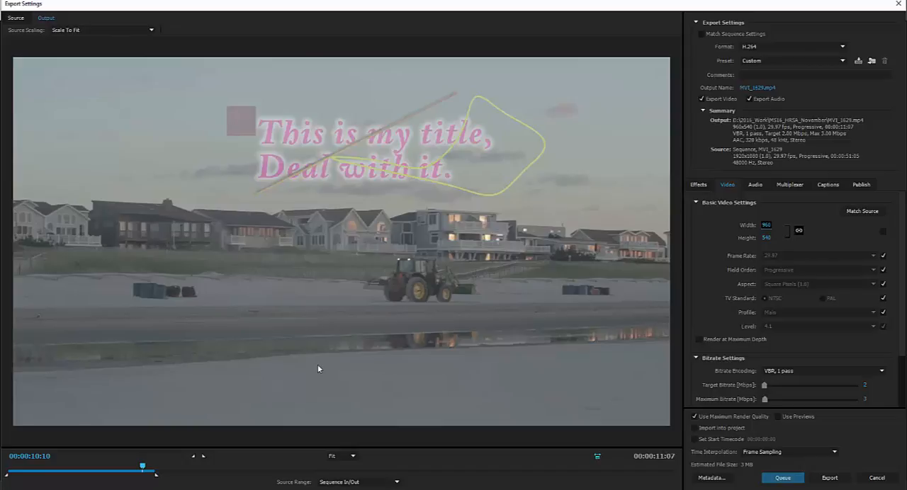
Turn off Use Maximum Render Quality and set the output width to 1920 with linked proportions
{"action": "scroll", "coordinate": [794, 301], "scroll_direction": "down", "scroll_amount": 3}
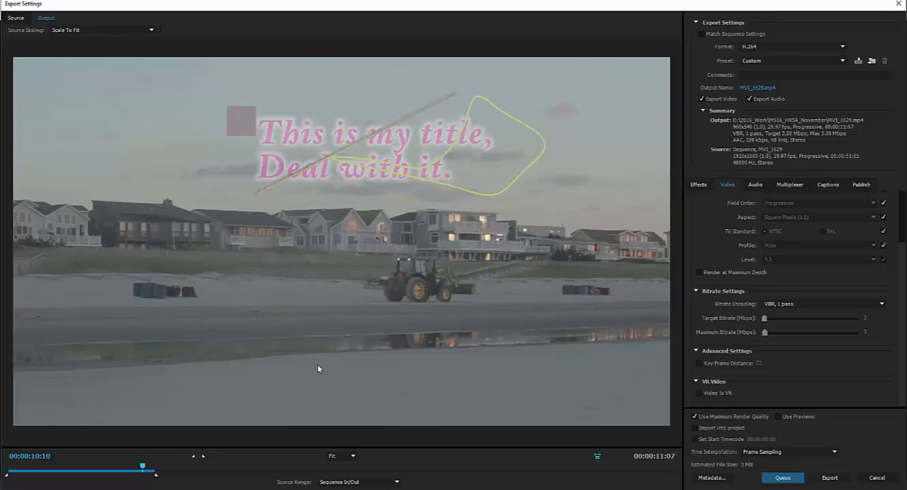
{"action": "left_click", "coordinate": [694, 416]}
{"action": "scroll", "coordinate": [793, 304], "scroll_direction": "up", "scroll_amount": 3}
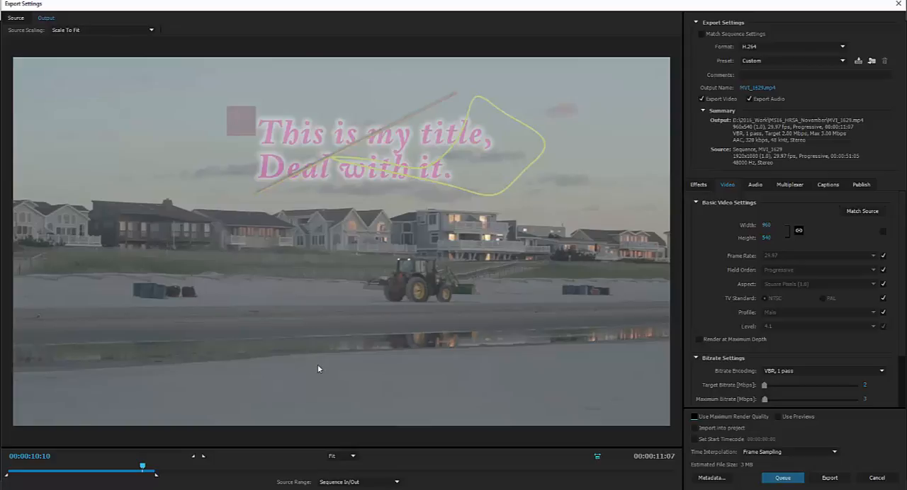
{"action": "left_click", "coordinate": [767, 225]}
{"action": "type", "text": "1920"}
{"action": "key", "text": "Return"}
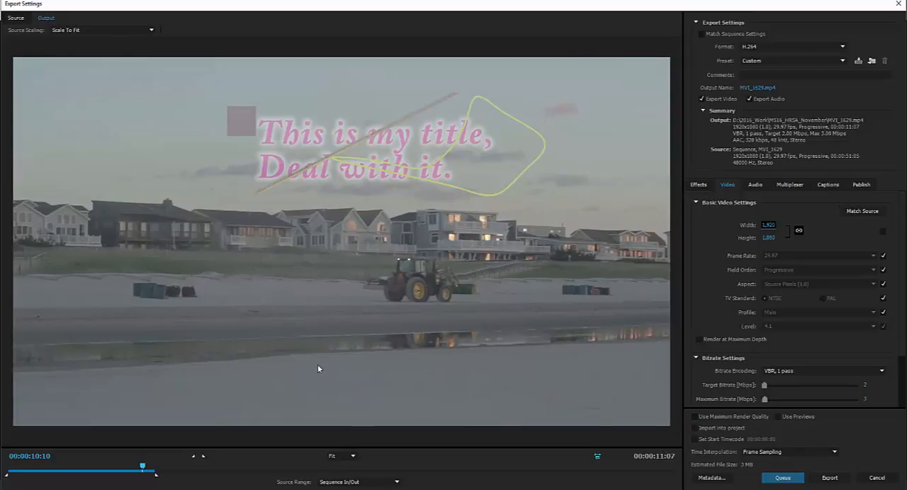
Set the target bitrate to 280 Mbps and the maximum to 300 Mbps, with Use Maximum Render Quality turned on
{"action": "left_click_drag", "start_coordinate": [901, 273], "coordinate": [901, 325]}
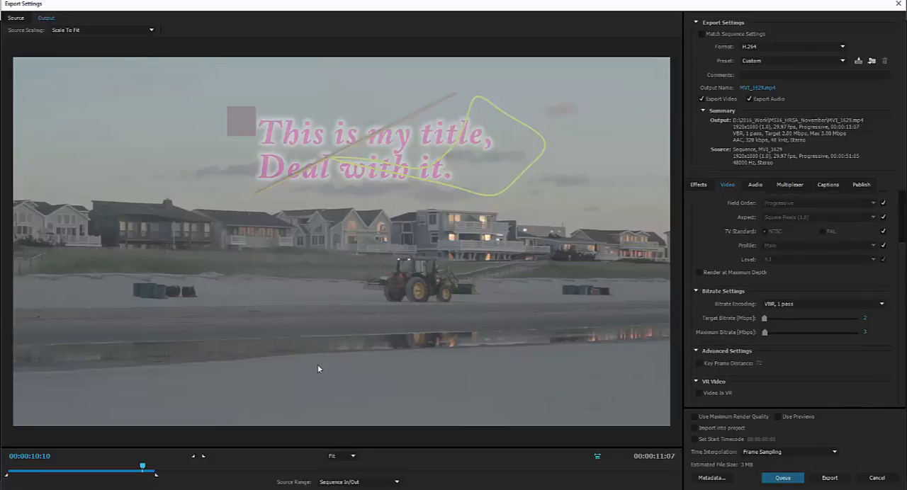
{"action": "left_click", "coordinate": [865, 319]}
{"action": "type", "text": "280"}
{"action": "key", "text": "Tab"}
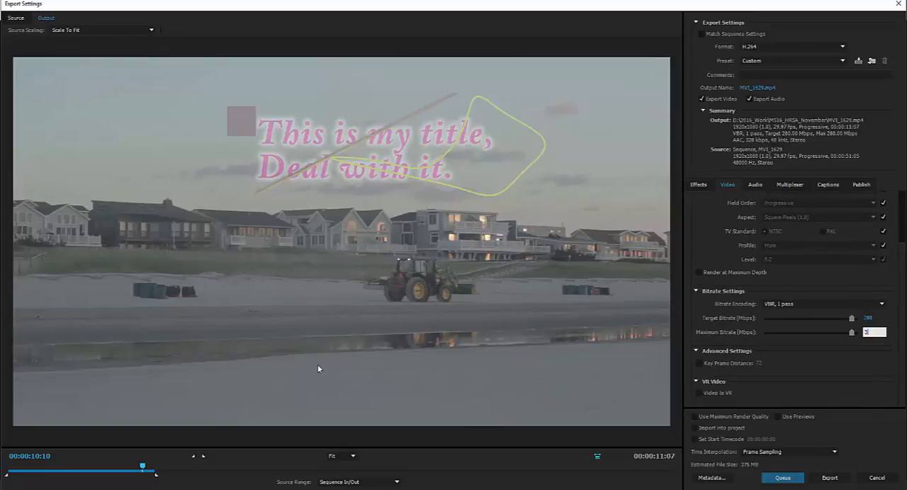
{"action": "key", "text": "Tab"}
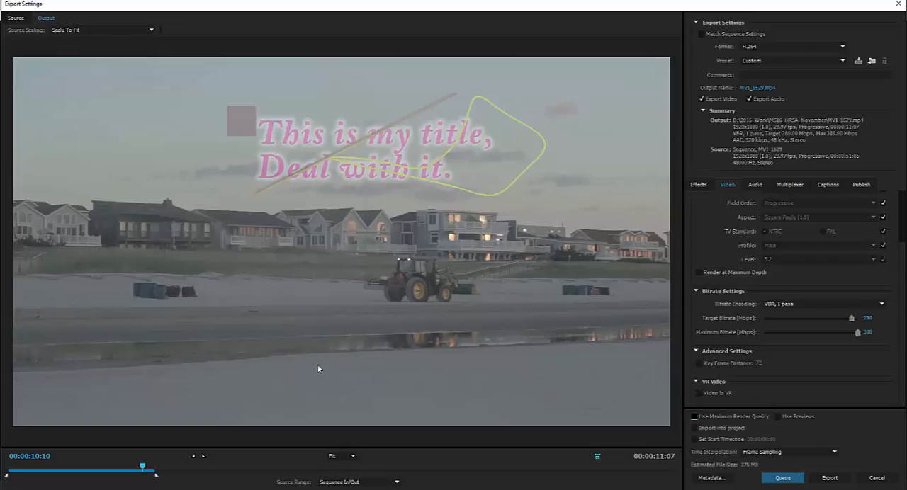
{"action": "scroll", "coordinate": [793, 297], "scroll_direction": "up", "scroll_amount": 3}
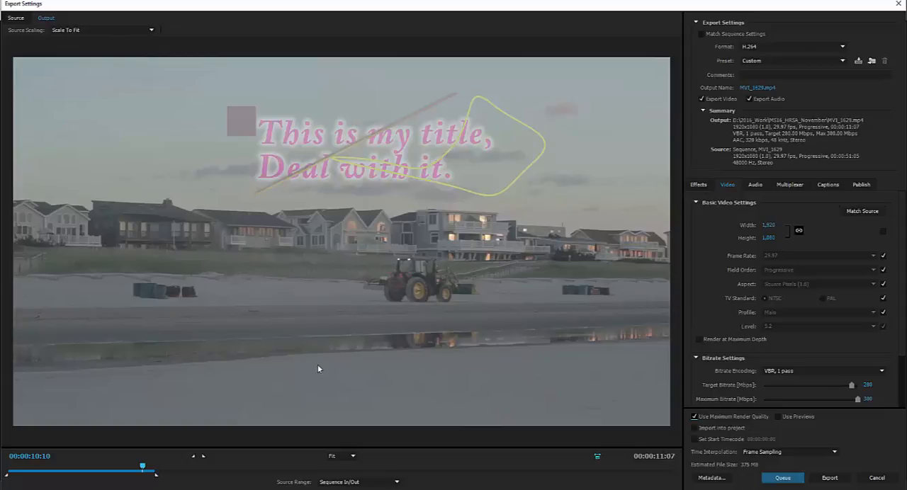
Dismiss the export settings without exporting and save the project
{"action": "scroll", "coordinate": [793, 298], "scroll_direction": "down", "scroll_amount": 3}
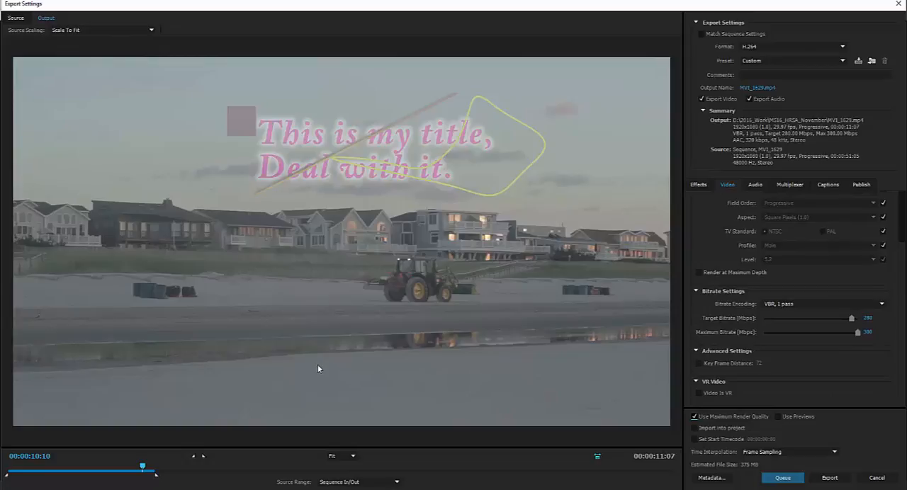
{"action": "key", "text": "Escape"}
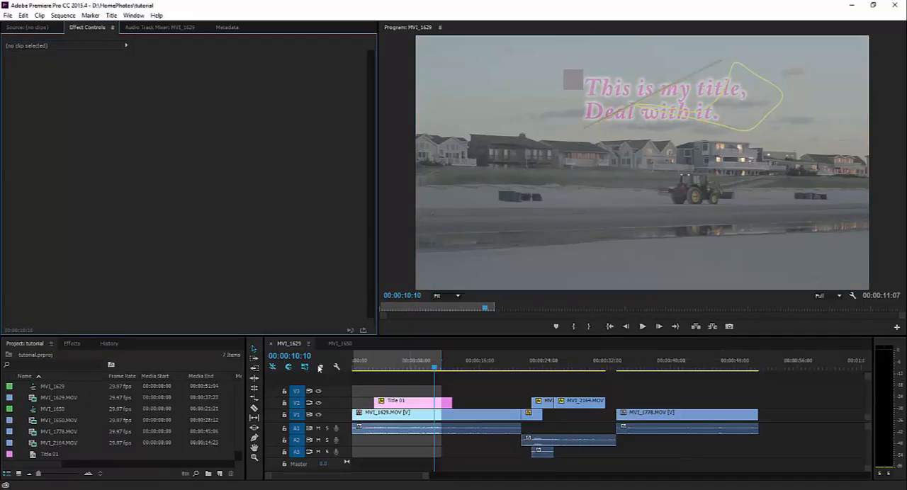
{"action": "key", "text": "ctrl+s"}
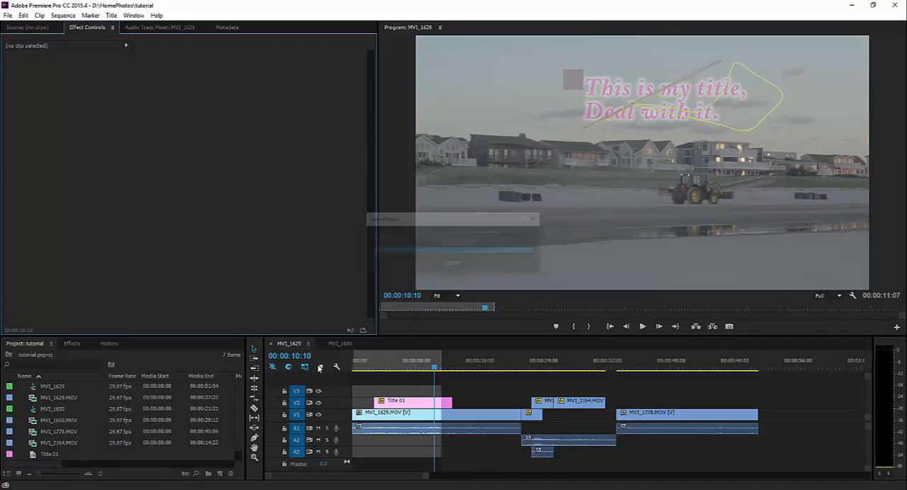
{"action": "key", "text": "alt+f"}
{"action": "key", "text": "e"}
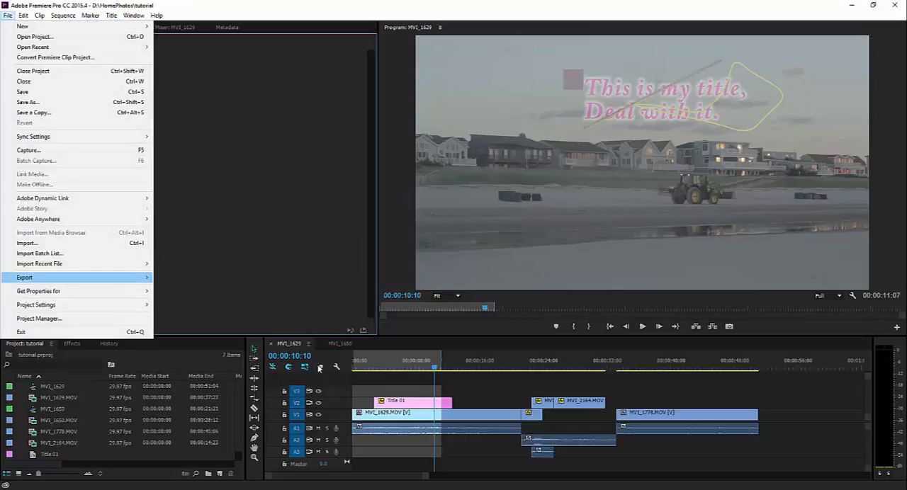
{"action": "key", "text": "Right"}
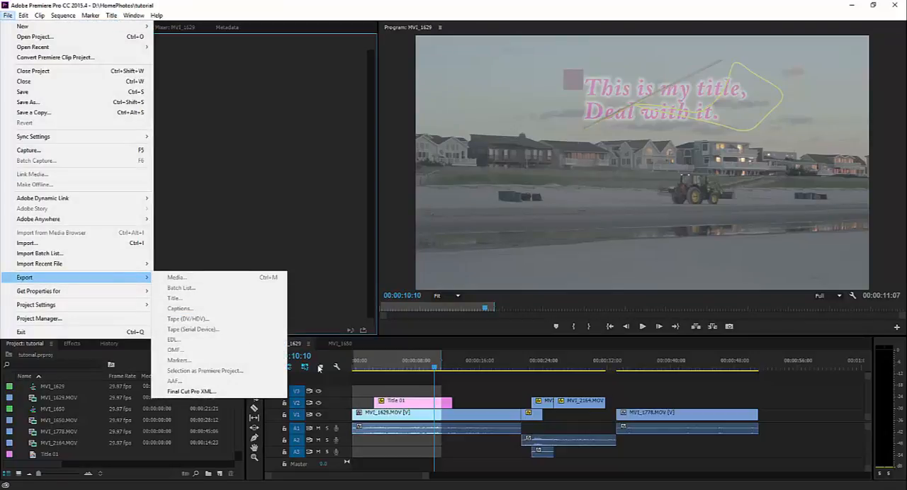
{"action": "left_click", "coordinate": [491, 402]}
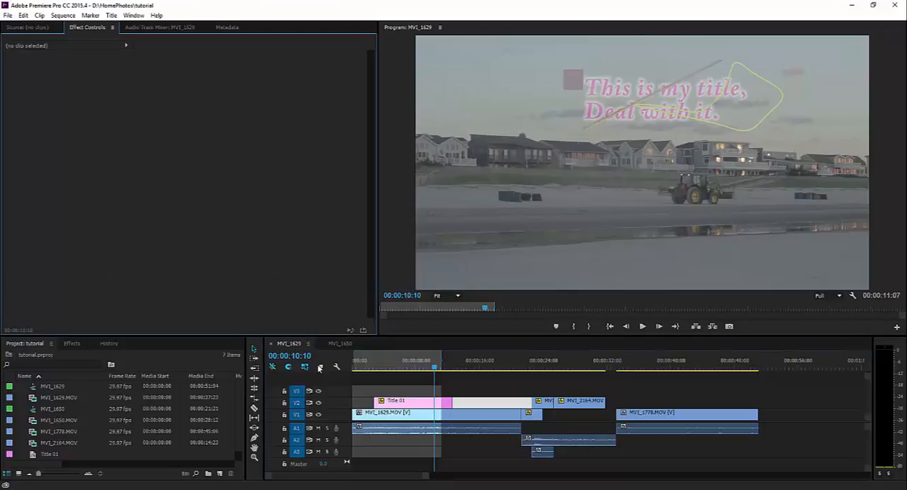
Activate the MVI_1629 timeline and open the media export settings for that sequence
{"action": "left_click", "coordinate": [319, 368]}
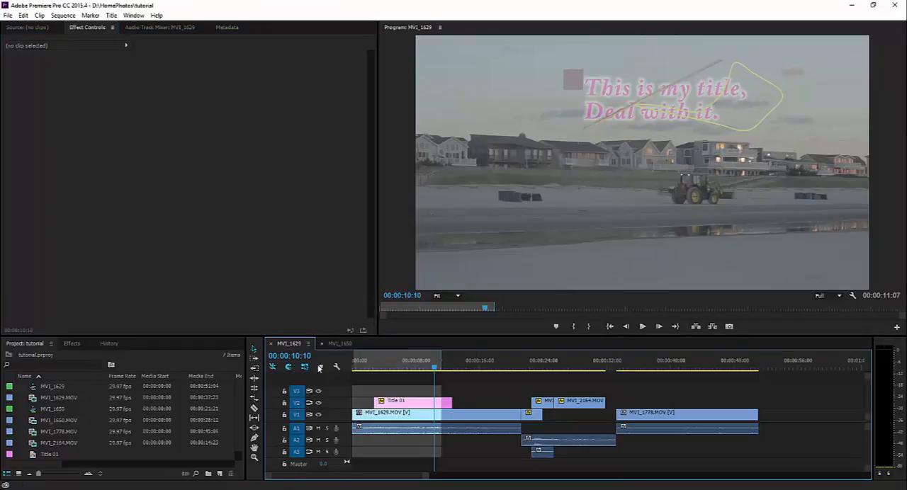
{"action": "key", "text": "alt+f"}
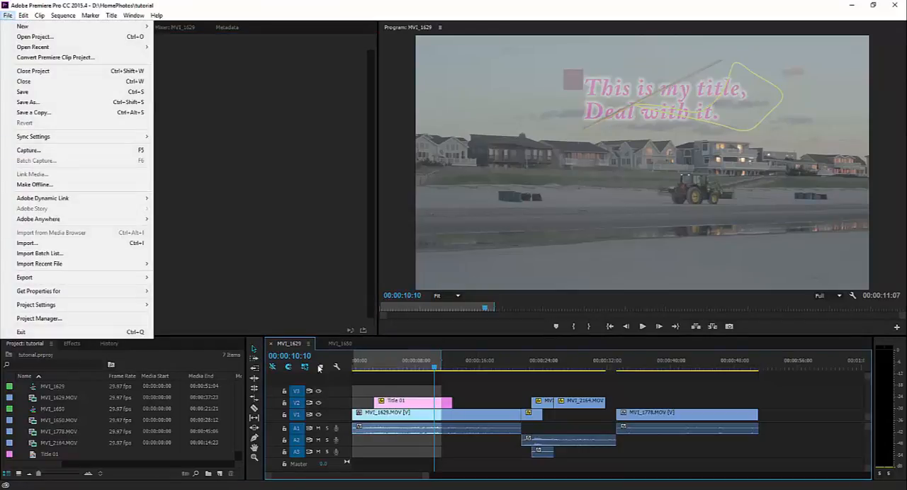
{"action": "key", "text": "Right"}
{"action": "key", "text": "Return"}
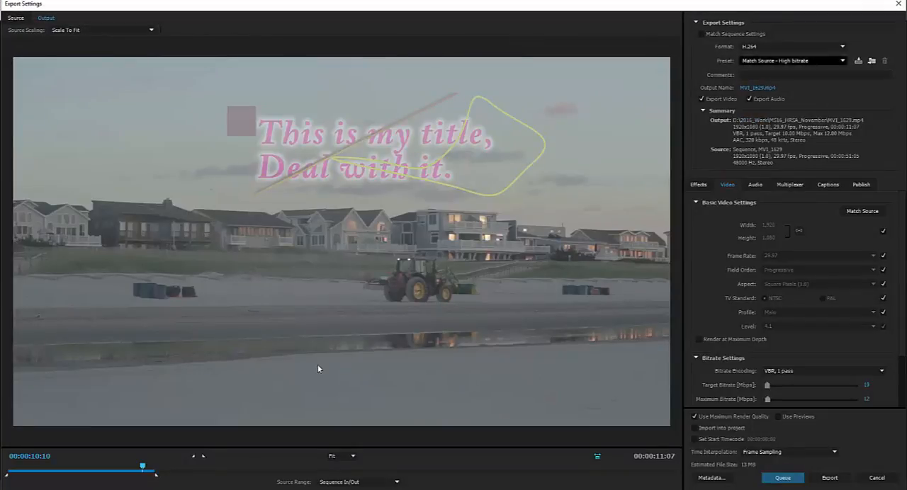
Set the target bitrate to 280 Mbps and the maximum bitrate to 300 Mbps for the H.264 export
{"action": "scroll", "coordinate": [317, 368], "scroll_direction": "down", "scroll_amount": 4}
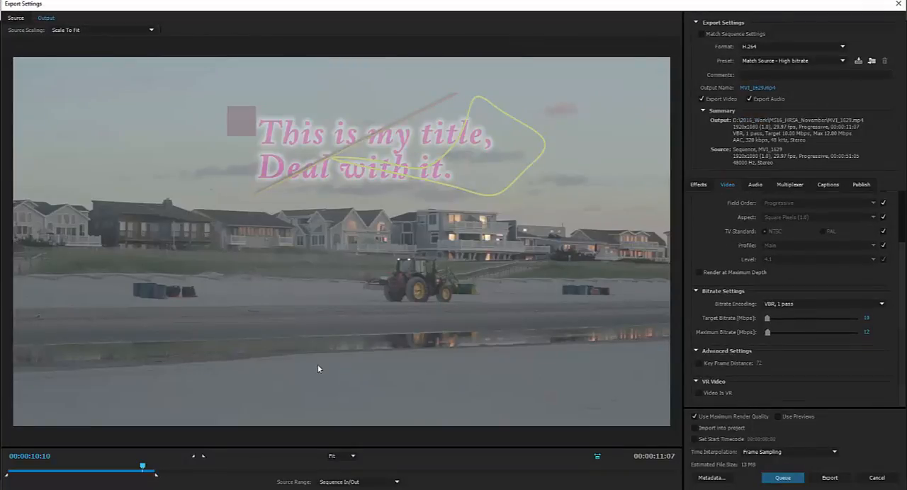
{"action": "left_click", "coordinate": [866, 318]}
{"action": "type", "text": "200"}
{"action": "key", "text": "Return"}
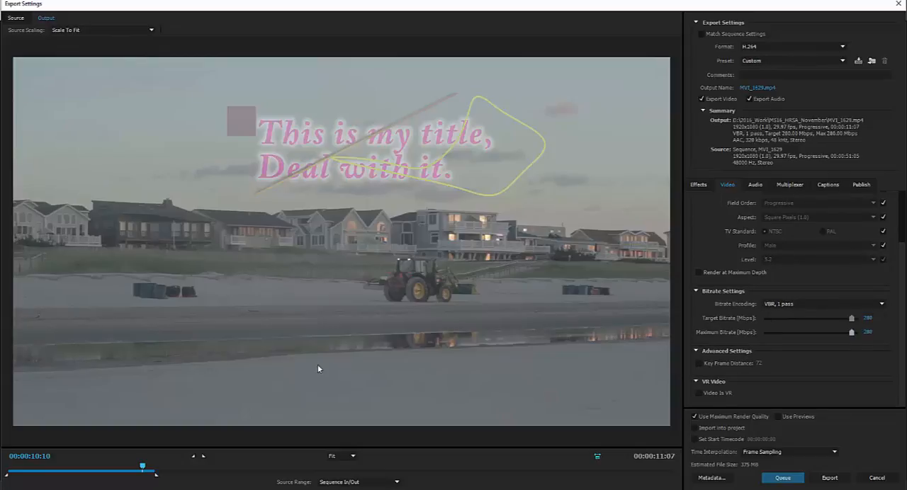
{"action": "left_click", "coordinate": [867, 332]}
{"action": "type", "text": "380"}
{"action": "key", "text": "Return"}
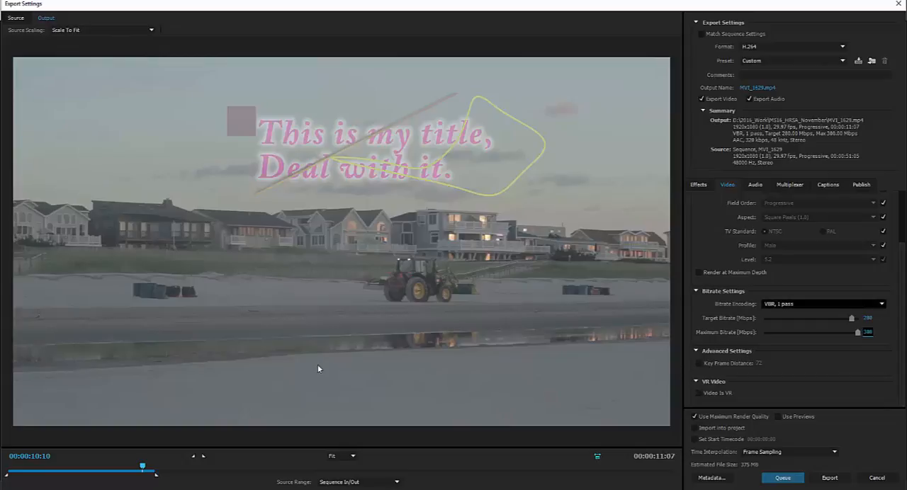
Name the output file MyMovie_Amazing in the Week11 folder and export the video
{"action": "scroll", "coordinate": [786, 298], "scroll_direction": "up", "scroll_amount": 2}
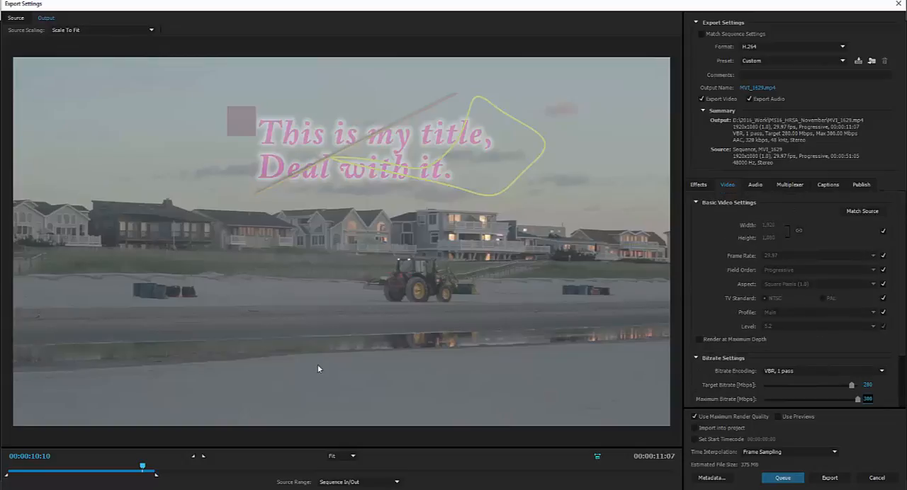
{"action": "left_click", "coordinate": [758, 87]}
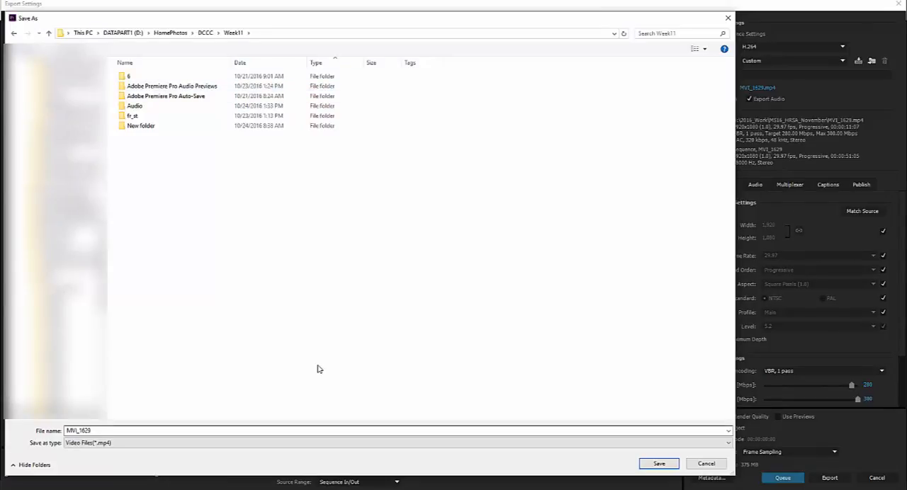
{"action": "type", "text": "MyMo"}
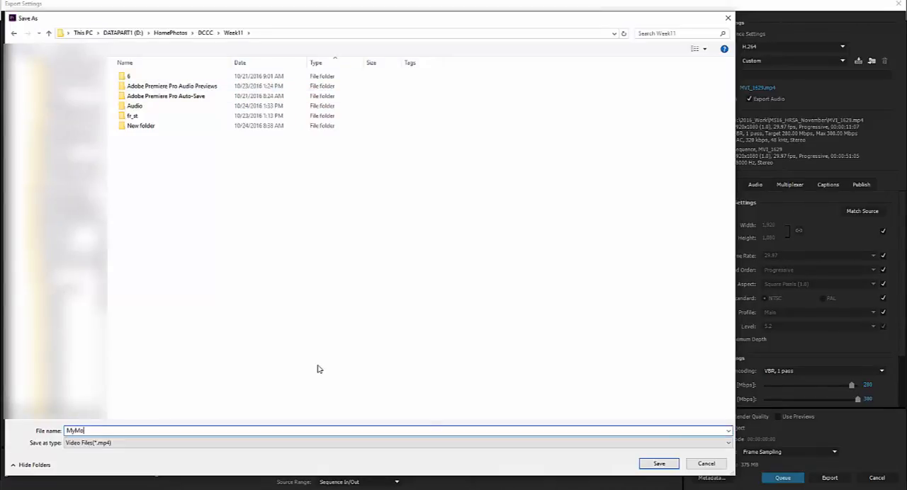
{"action": "type", "text": "vie_Amazing"}
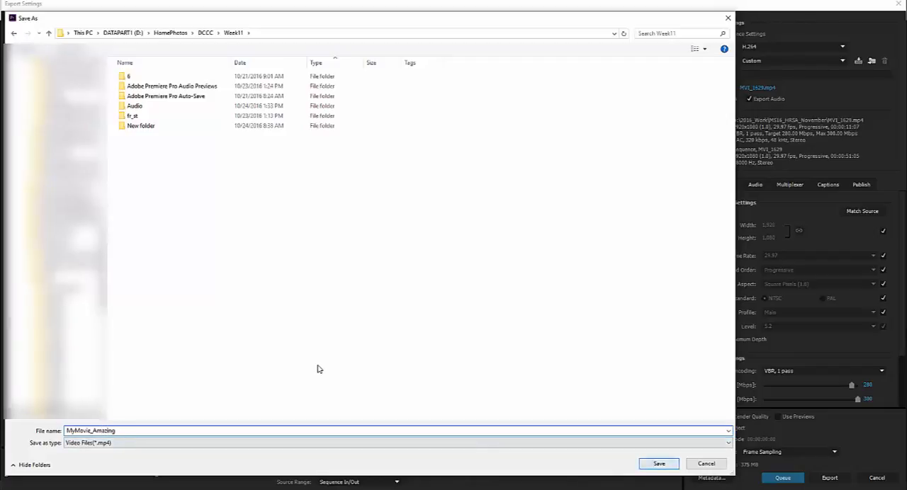
{"action": "key", "text": "Return"}
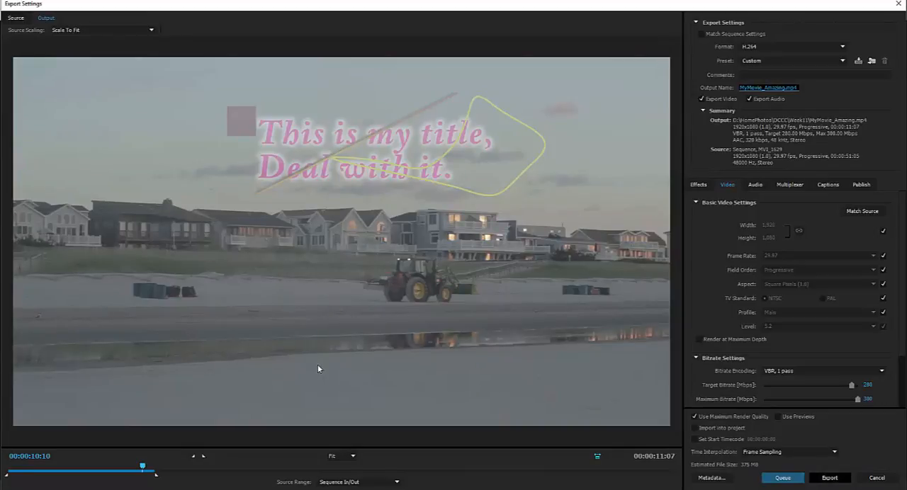
{"action": "left_click", "coordinate": [830, 479]}
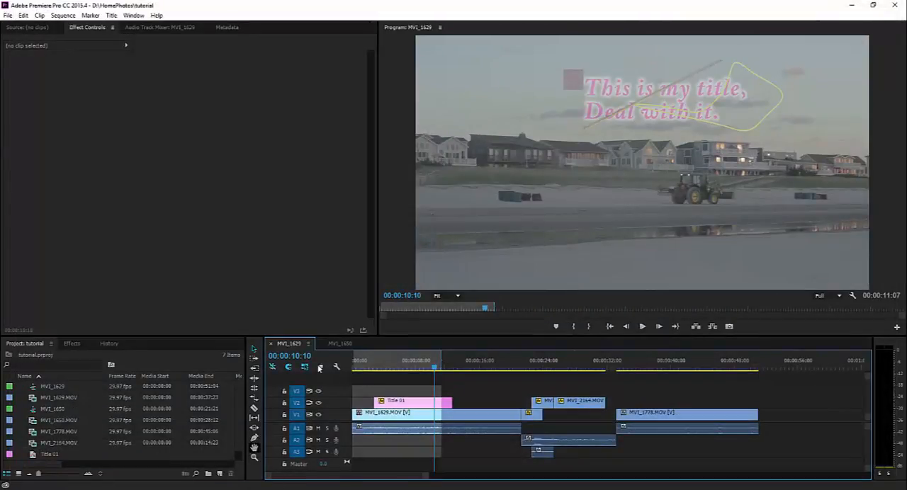
Switch to File Explorer, play the exported MyMovie_Amazing video from the Week11 folder, and close the player
{"action": "key", "text": "alt+Tab"}
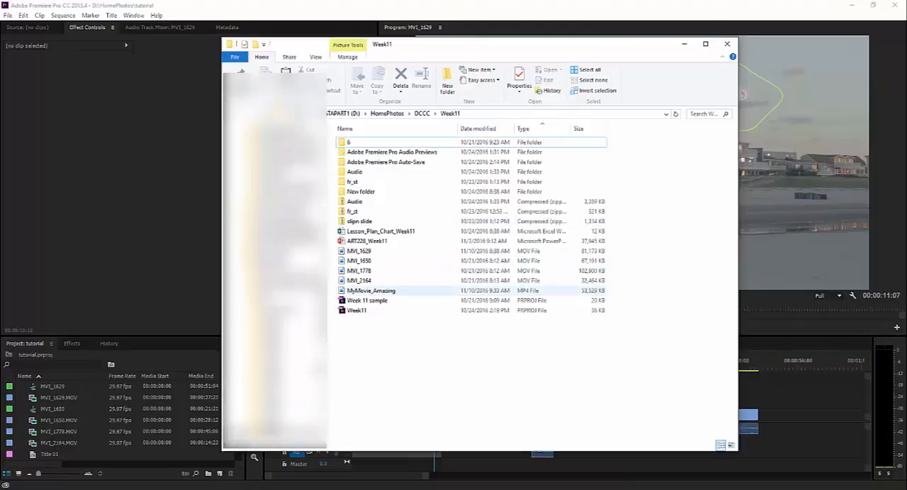
{"action": "double_click", "coordinate": [401, 291]}
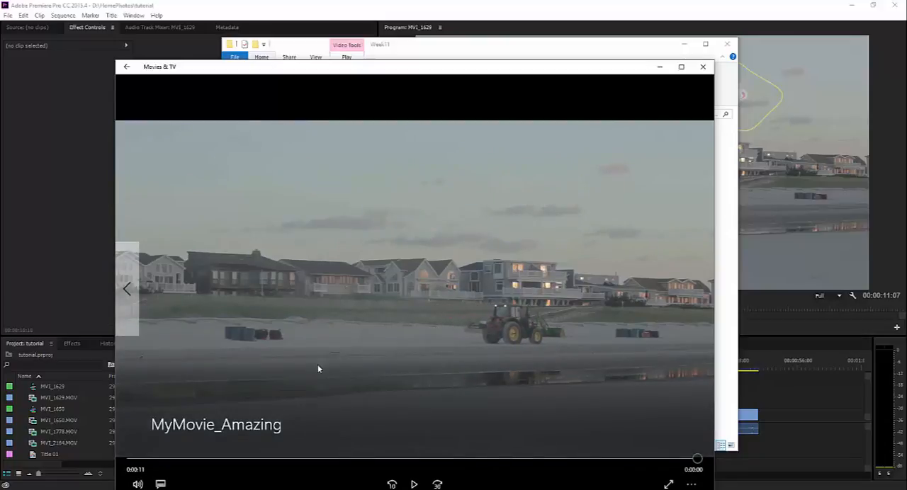
{"action": "left_click", "coordinate": [703, 66]}
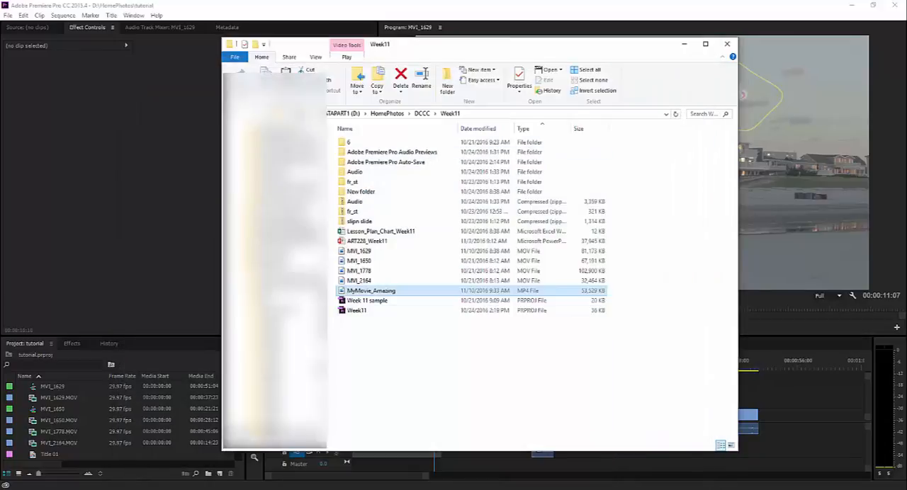
Return to Premiere Pro and play the MVI_1629 sequence from the playhead
{"action": "left_click", "coordinate": [487, 462]}
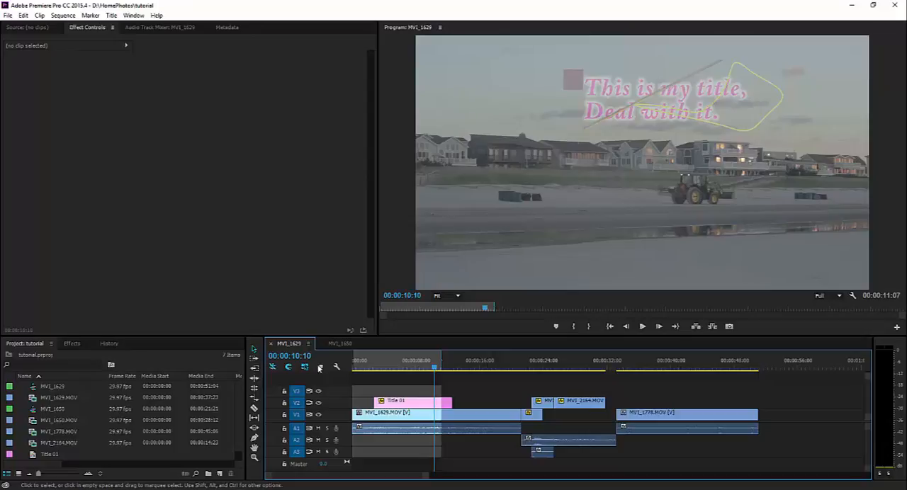
{"action": "key", "text": "space"}
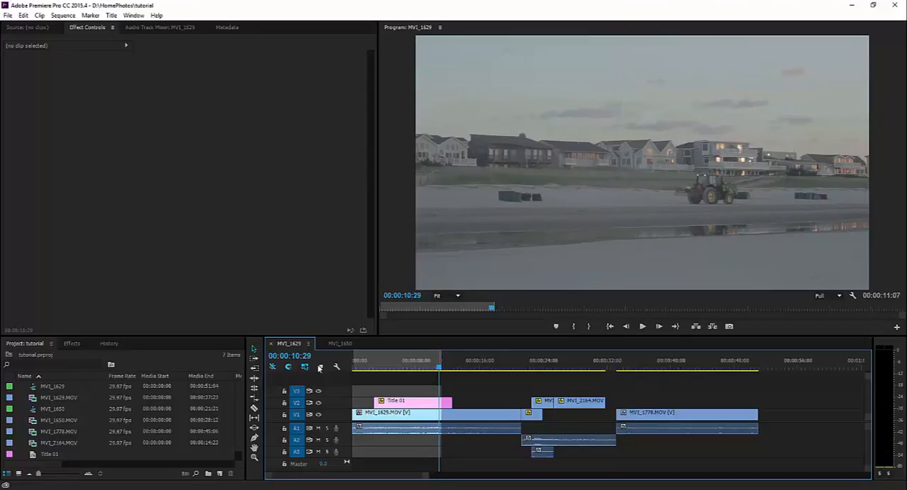